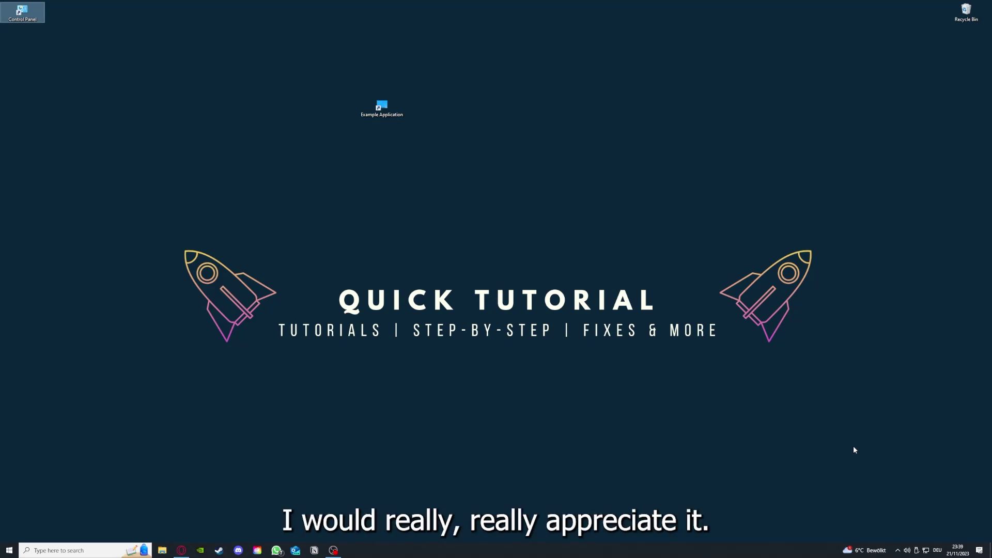
Open the Example Application shortcut from the desktop, then close the Explorer window it opened
click(704, 370)
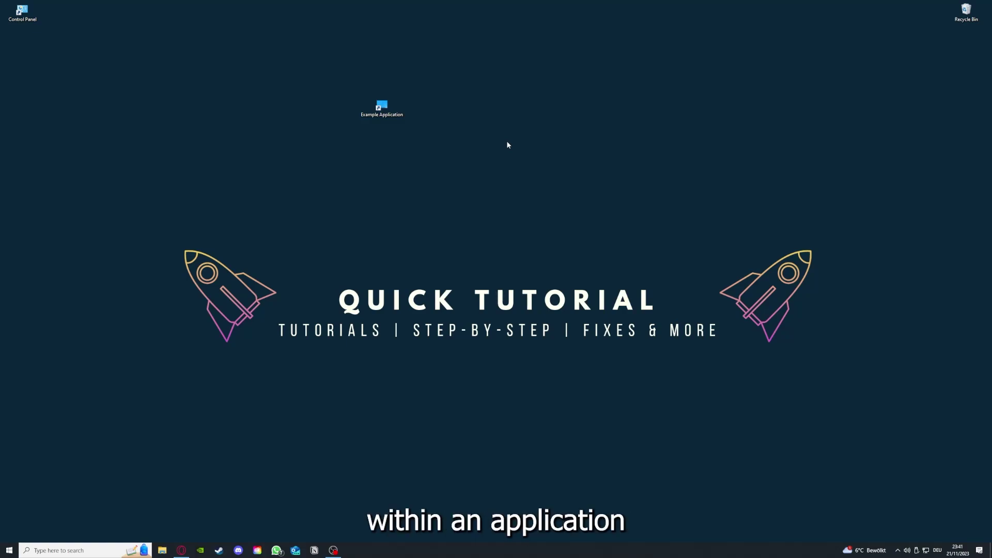
drag(130, 193, 839, 412)
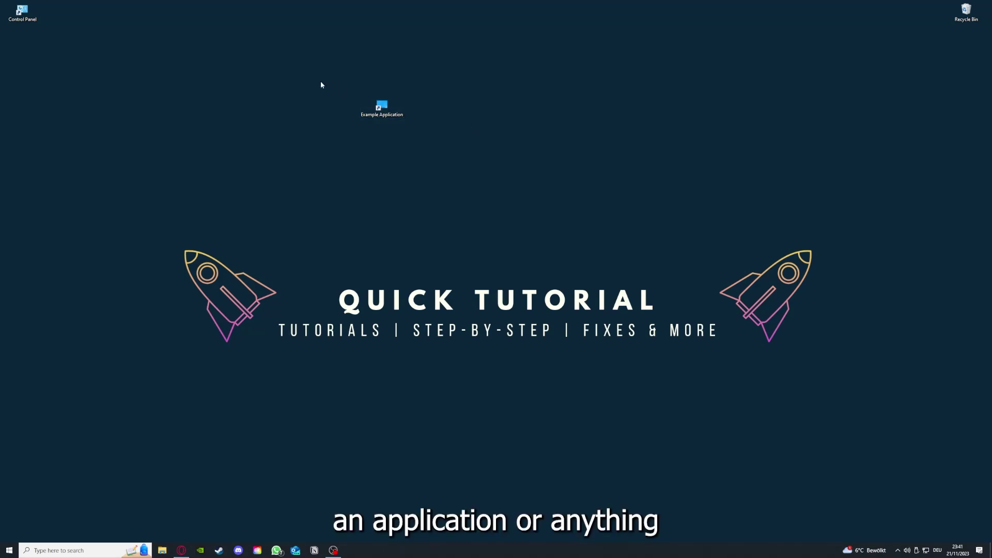
drag(130, 193, 823, 407)
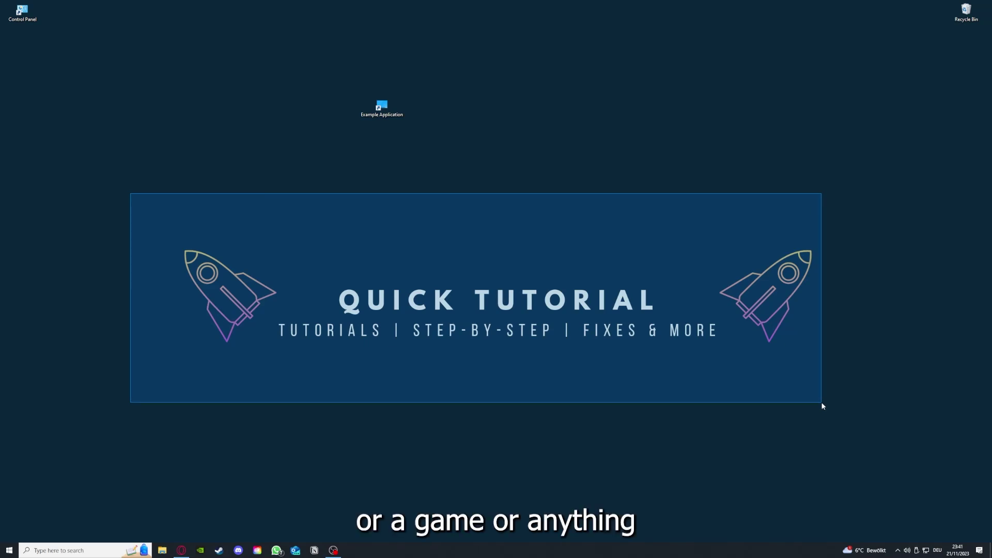
drag(823, 407, 838, 419)
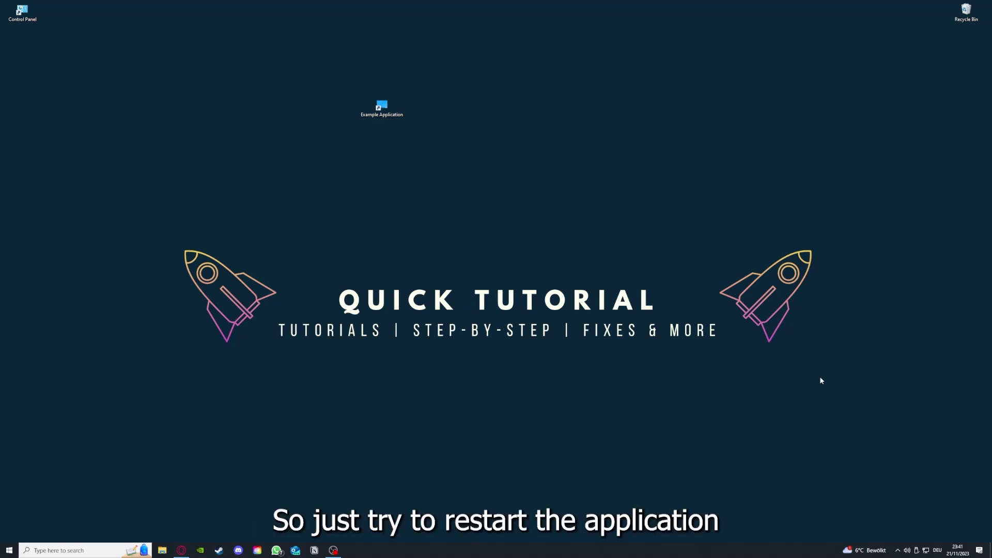
double_click(382, 107)
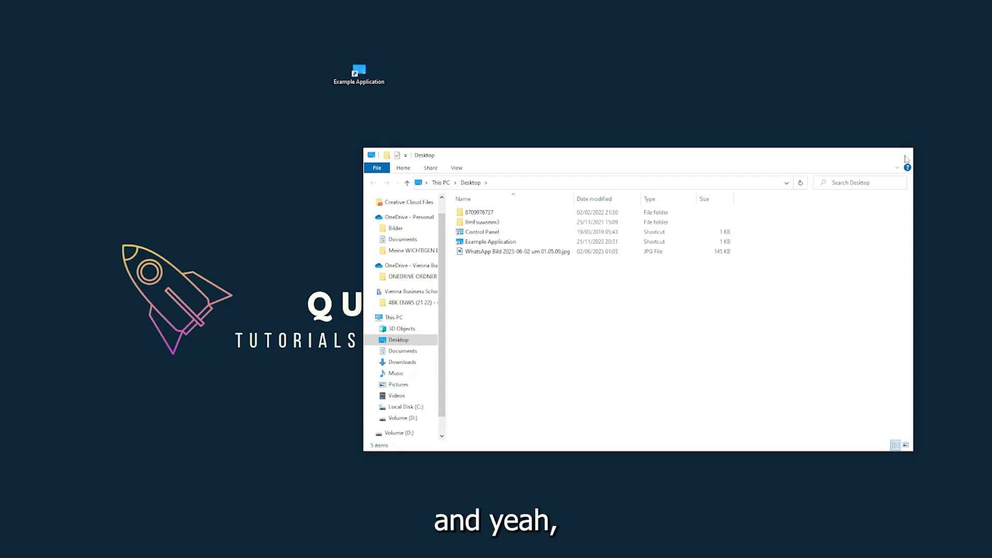
click(903, 156)
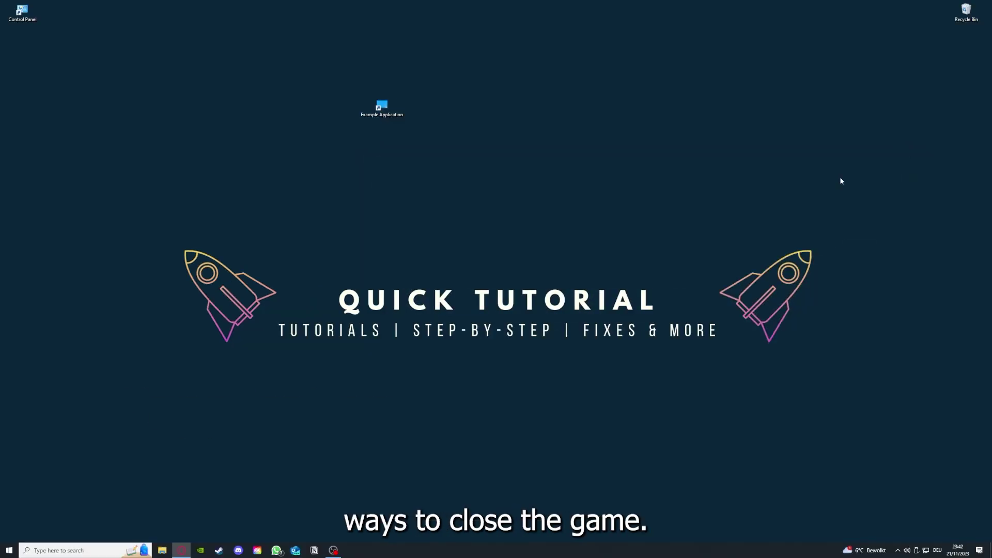
Launch Task Manager from the taskbar menu, then end the Task Manager task
right_click(372, 551)
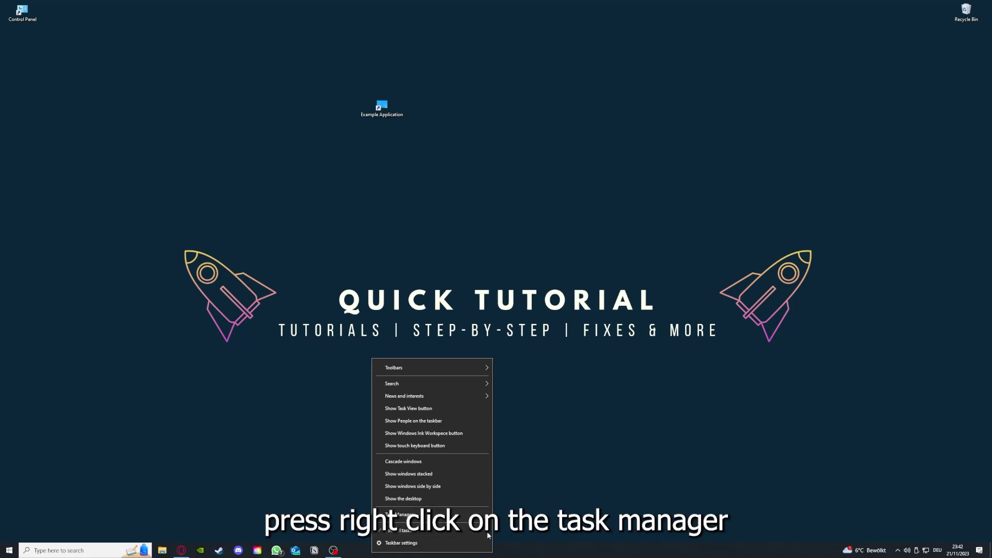
click(444, 520)
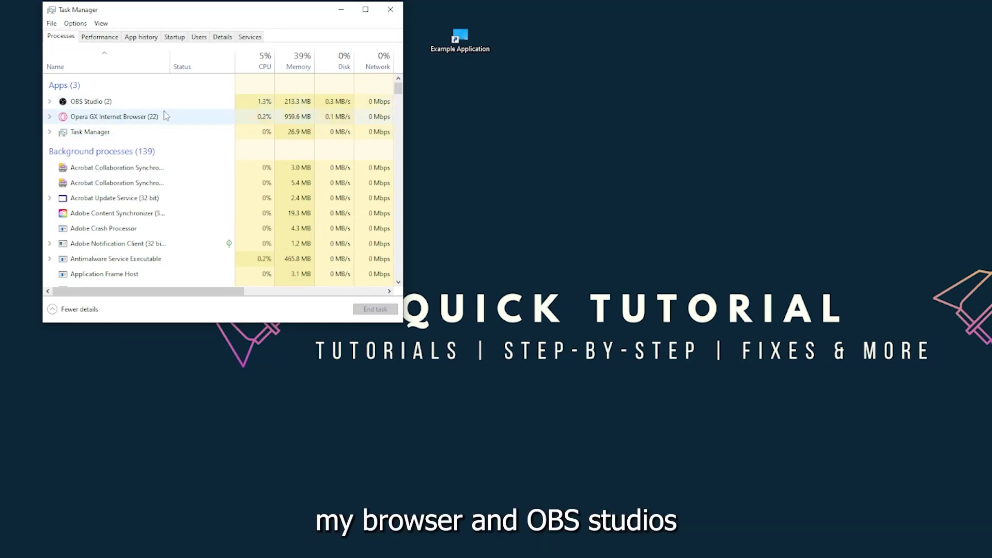
click(186, 136)
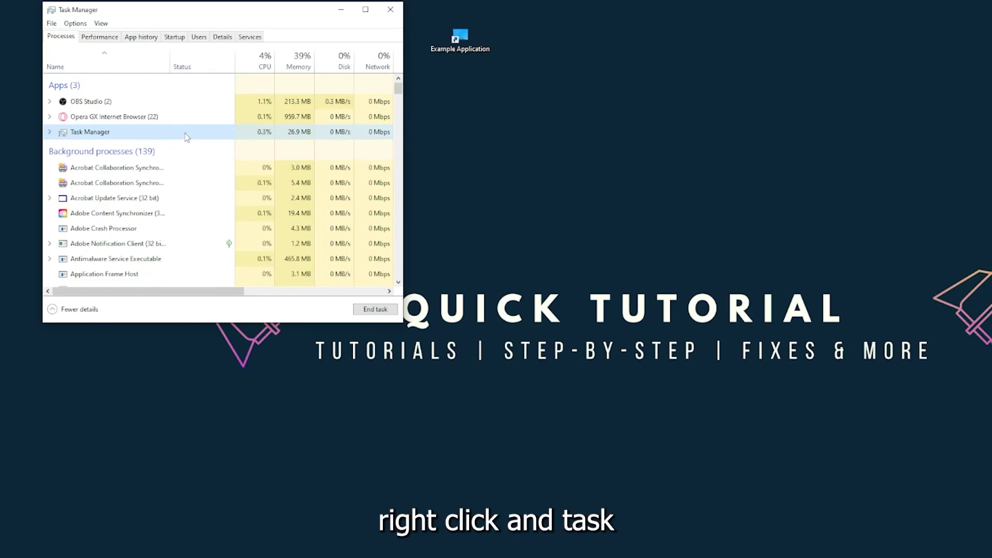
click(369, 312)
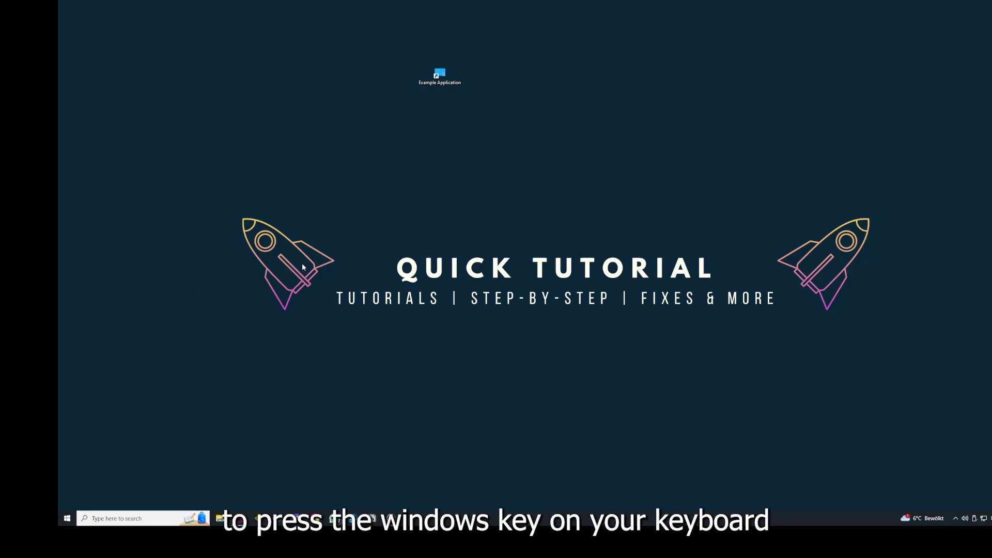
Bring up the Start menu's sleep, shutdown and restart options, then dismiss them without restarting
key(super)
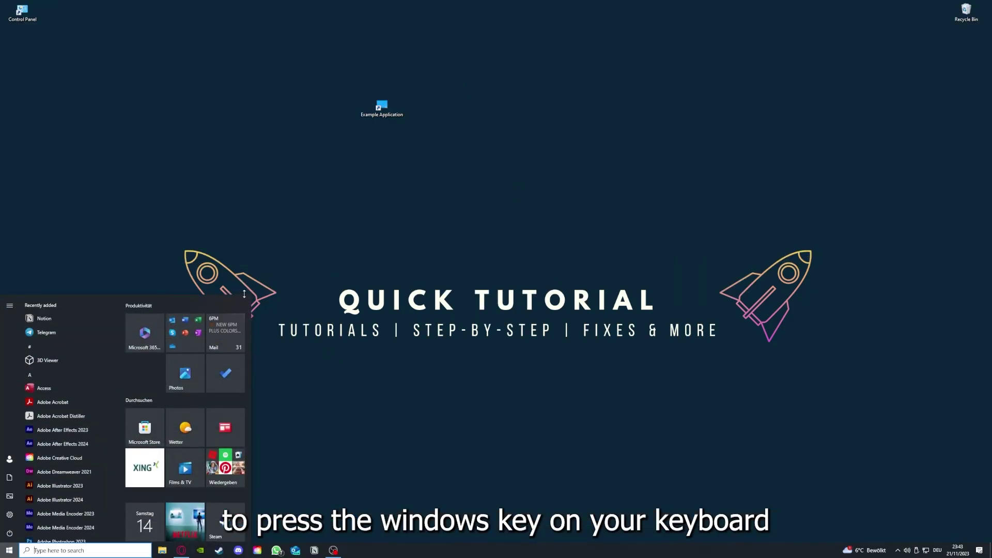
key(super)
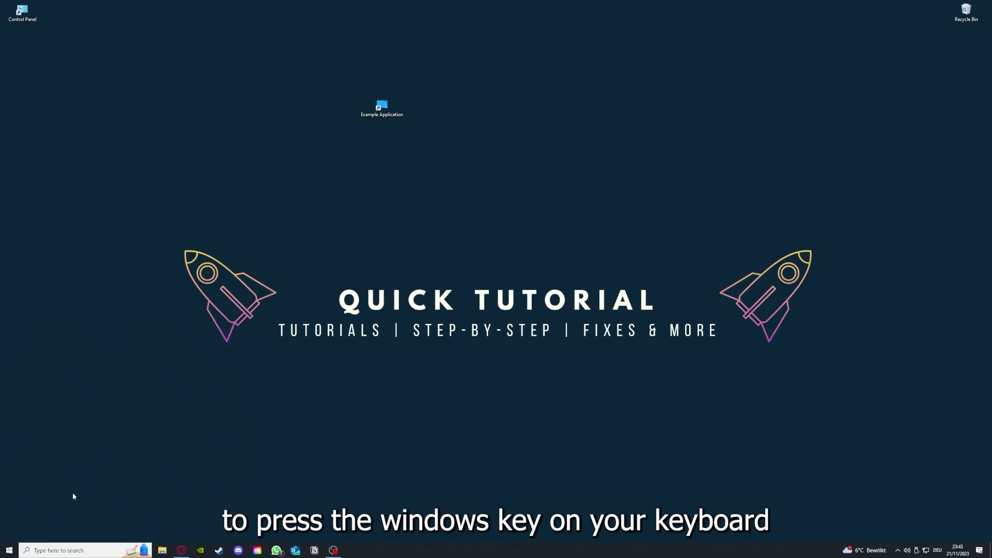
click(11, 546)
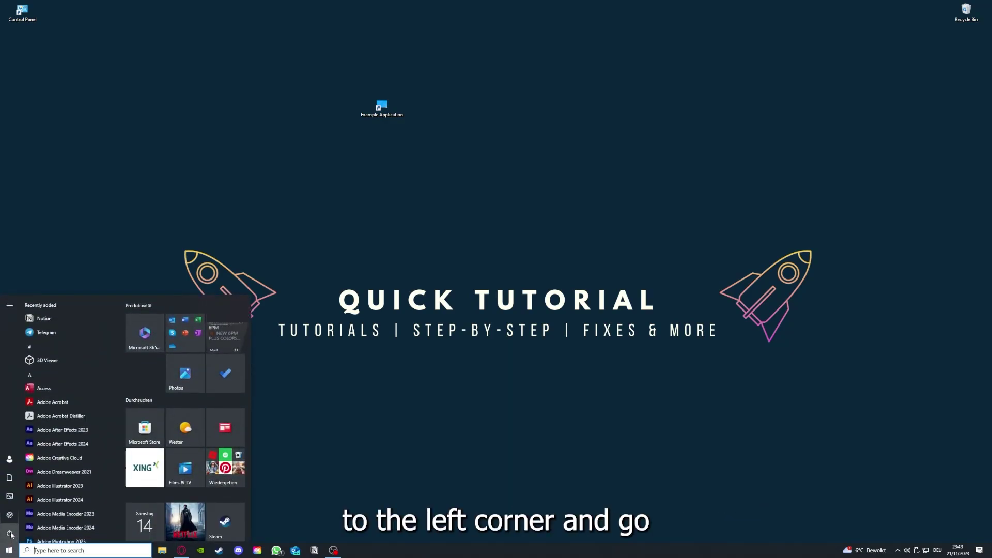
mouse_move(10, 535)
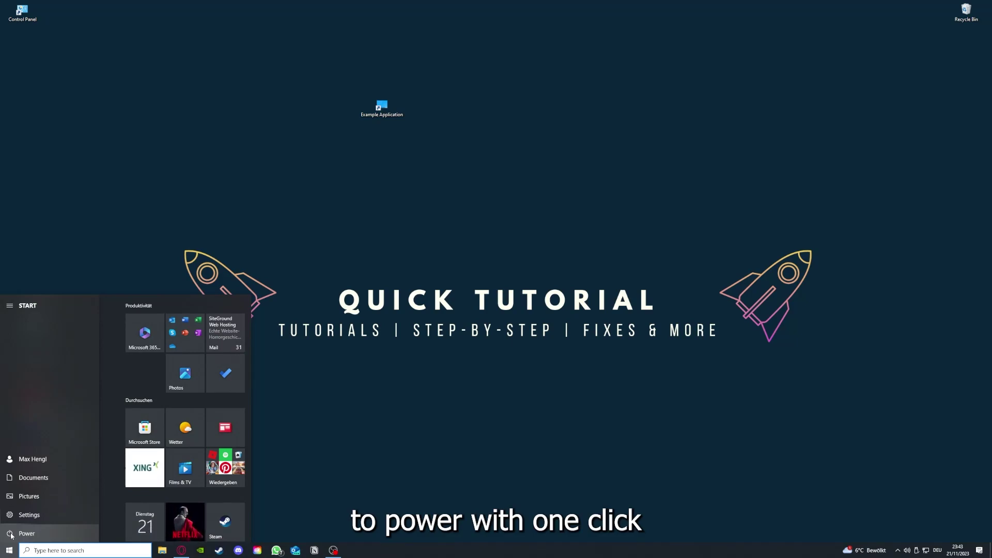
click(11, 535)
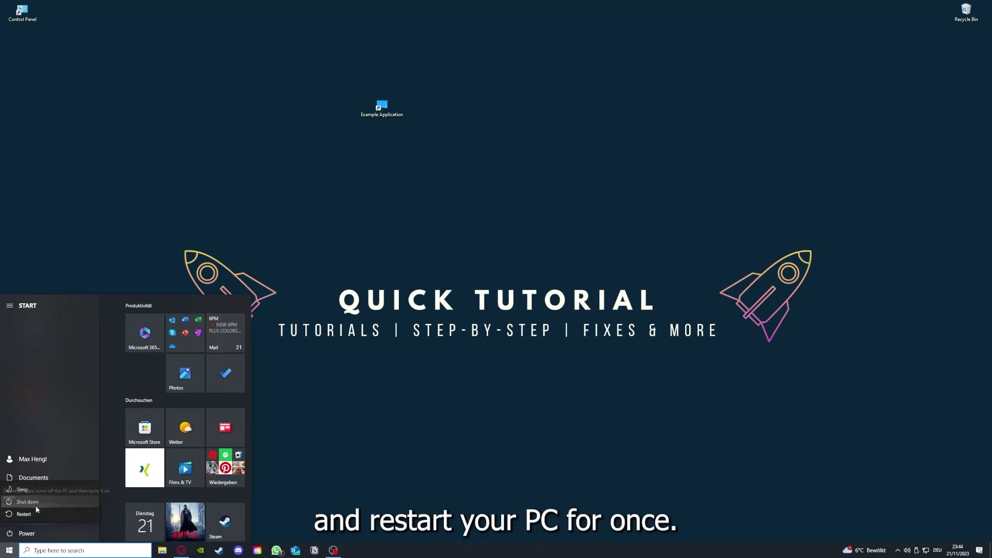
click(392, 396)
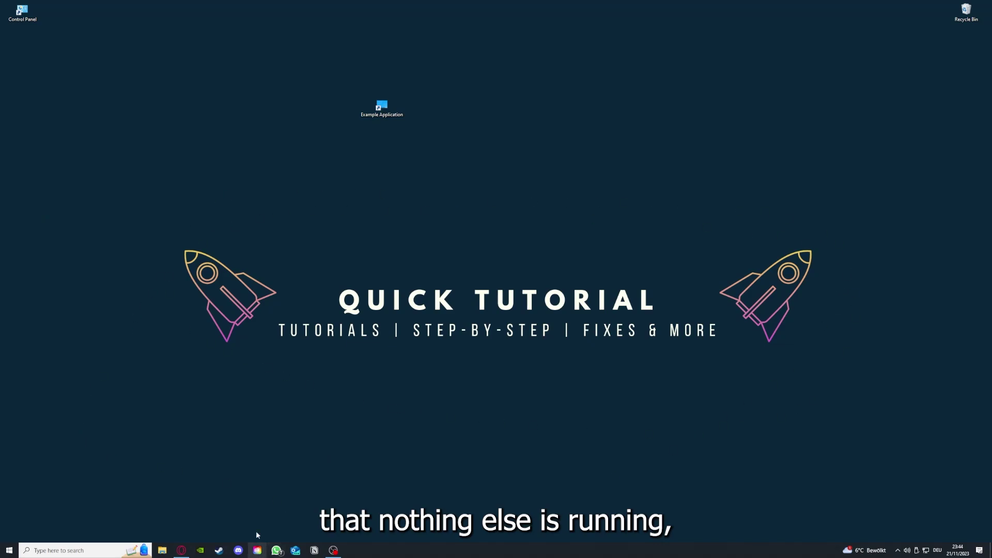
Reopen Task Manager on the Startup tab and maximize it to fill the screen
right_click(382, 551)
click(409, 505)
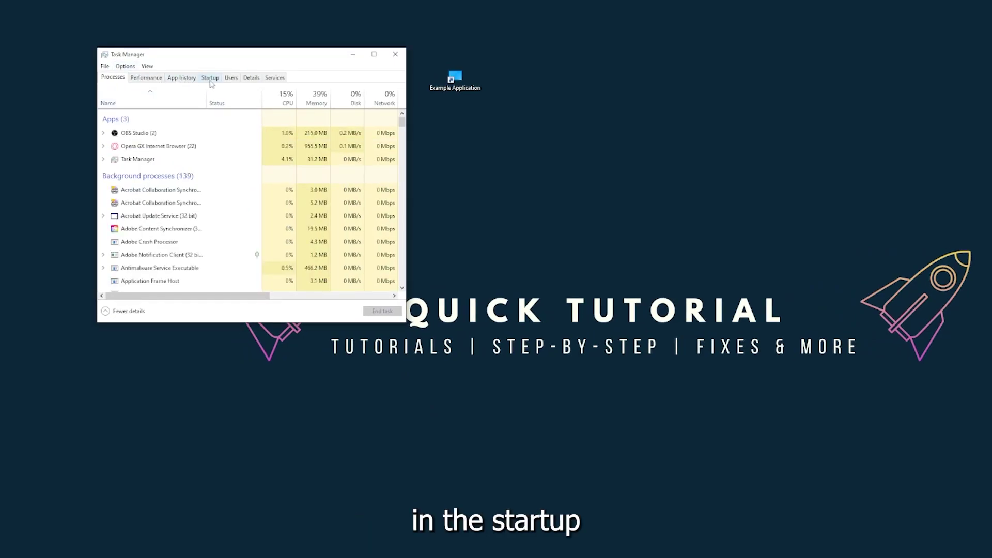
click(210, 79)
scroll(217, 206, down, 3)
scroll(212, 248, up, 3)
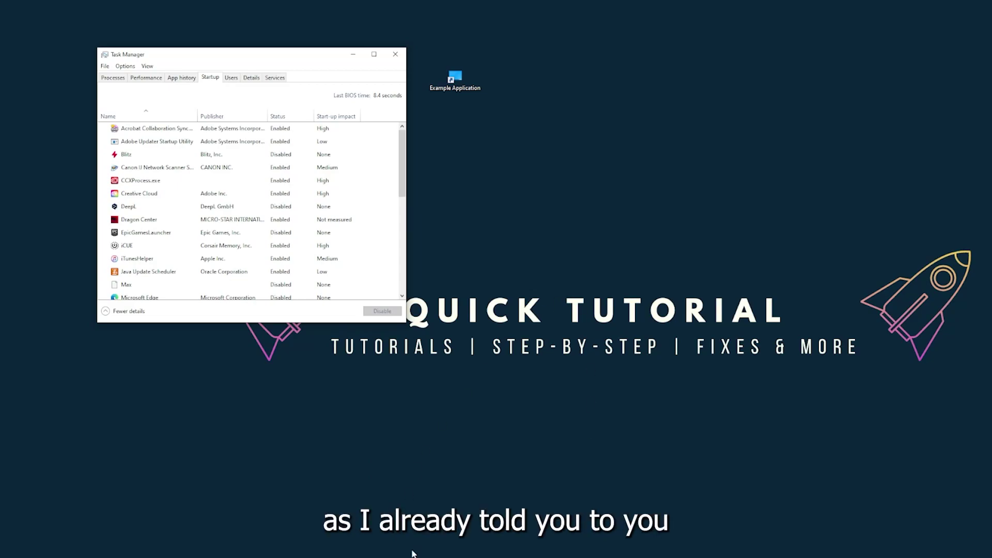
right_click(473, 557)
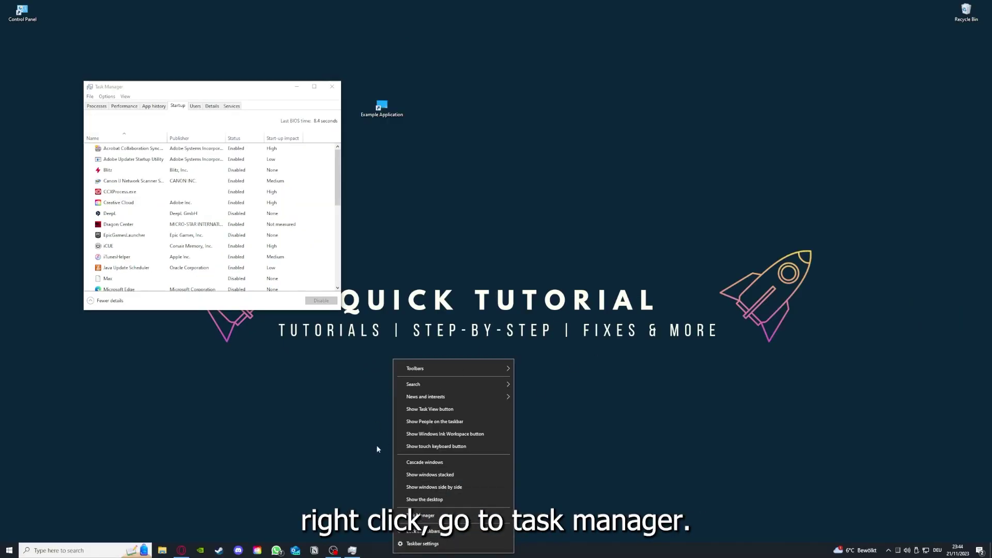
click(421, 515)
key(super+Up)
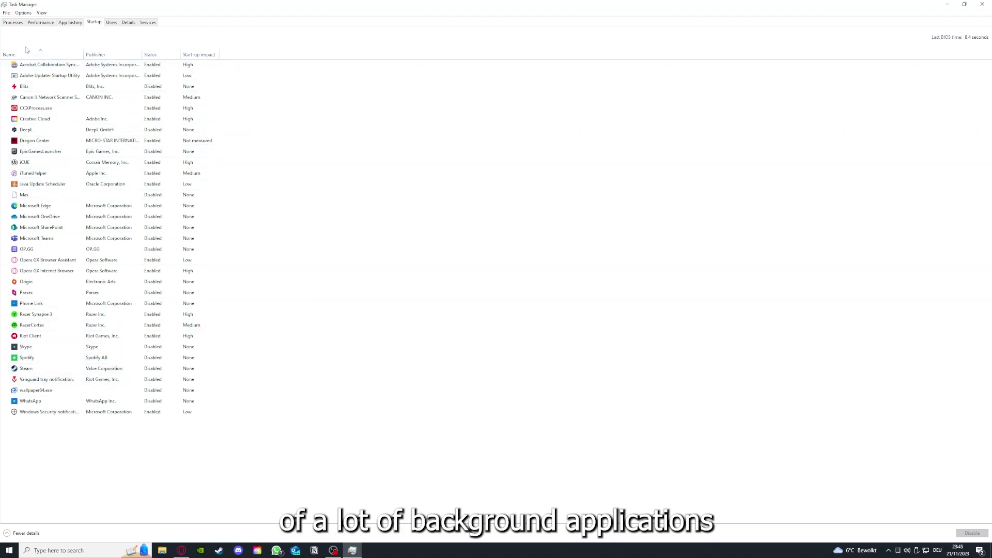
Browse the Acrobat sync, CCXProcess, OneDrive, SharePoint, Phone Link and iTunesHelper startup entries
right_click(161, 65)
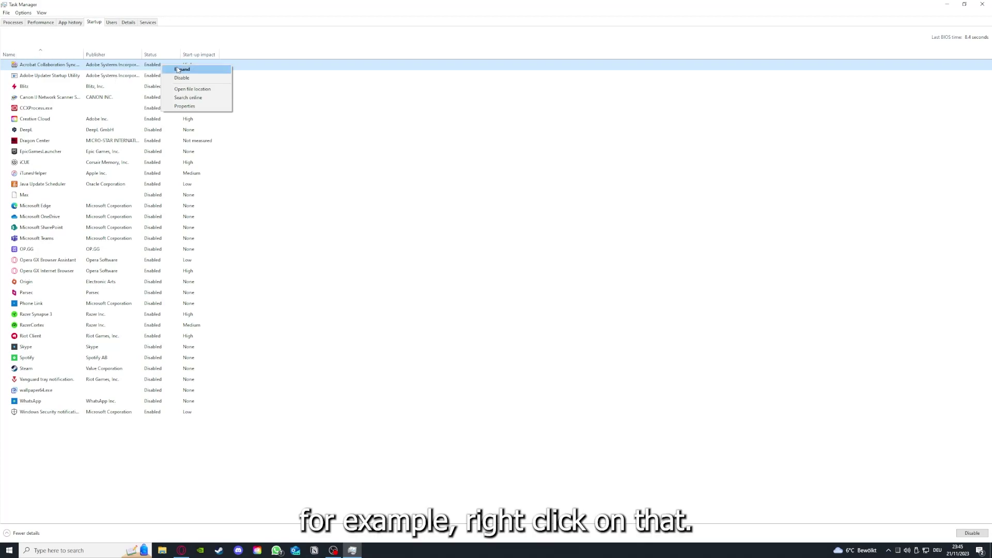
click(344, 108)
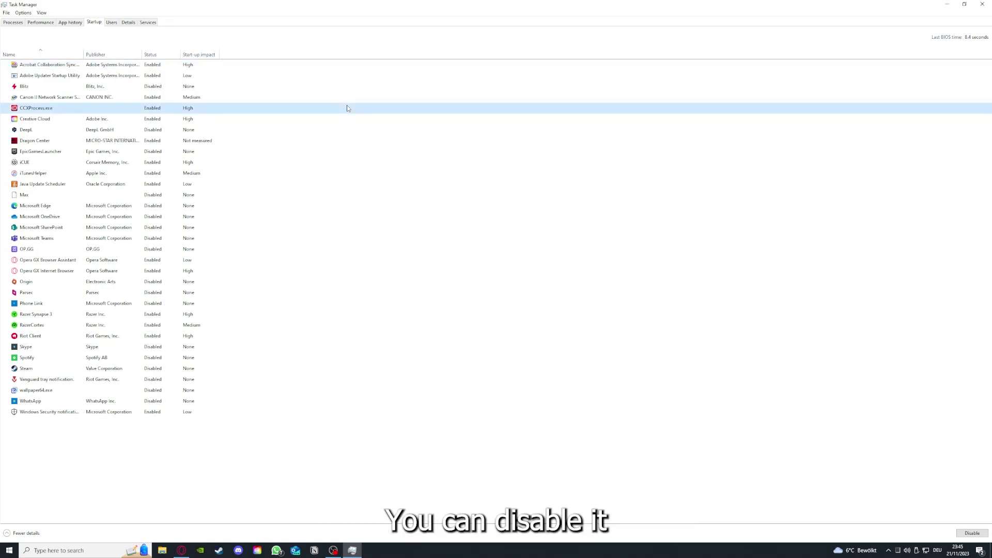
click(519, 218)
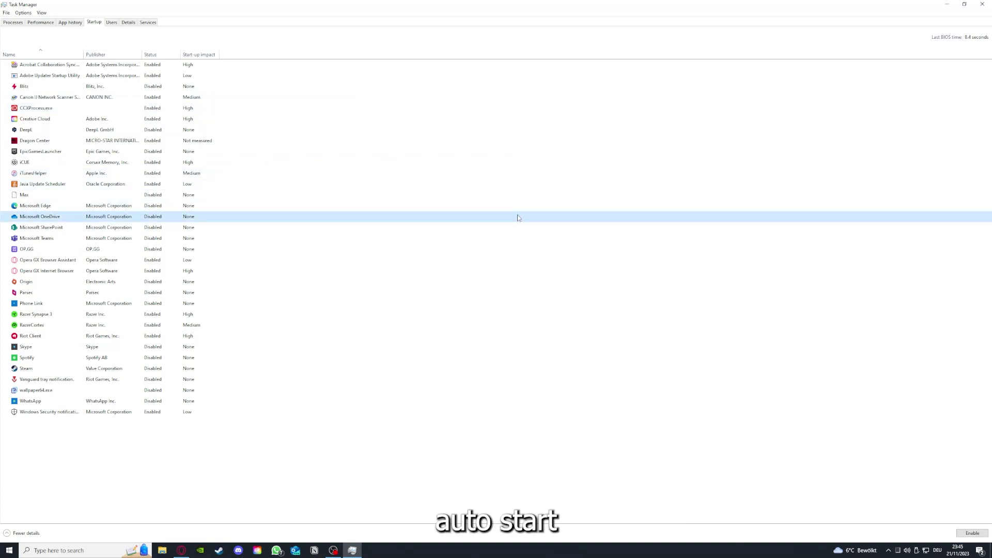
click(61, 67)
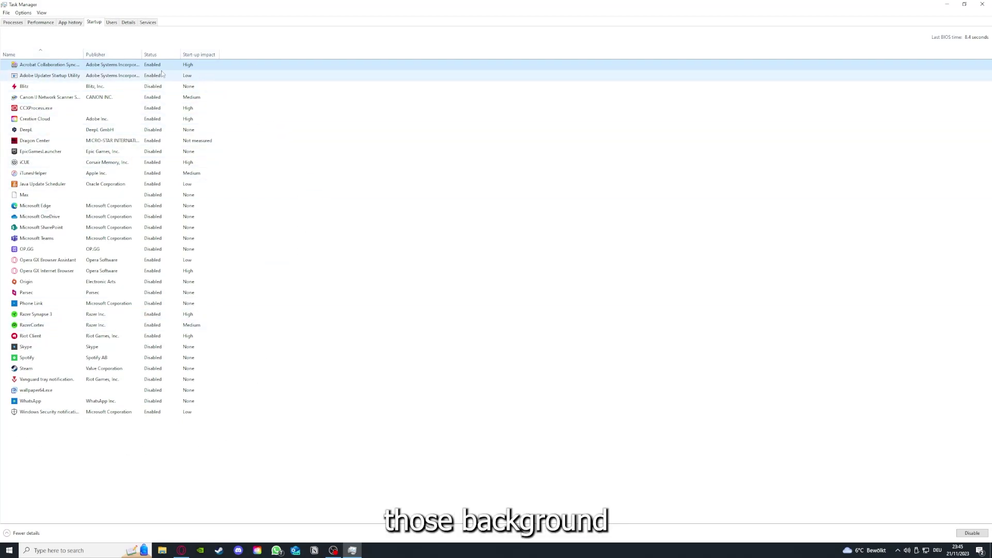
right_click(242, 223)
click(277, 305)
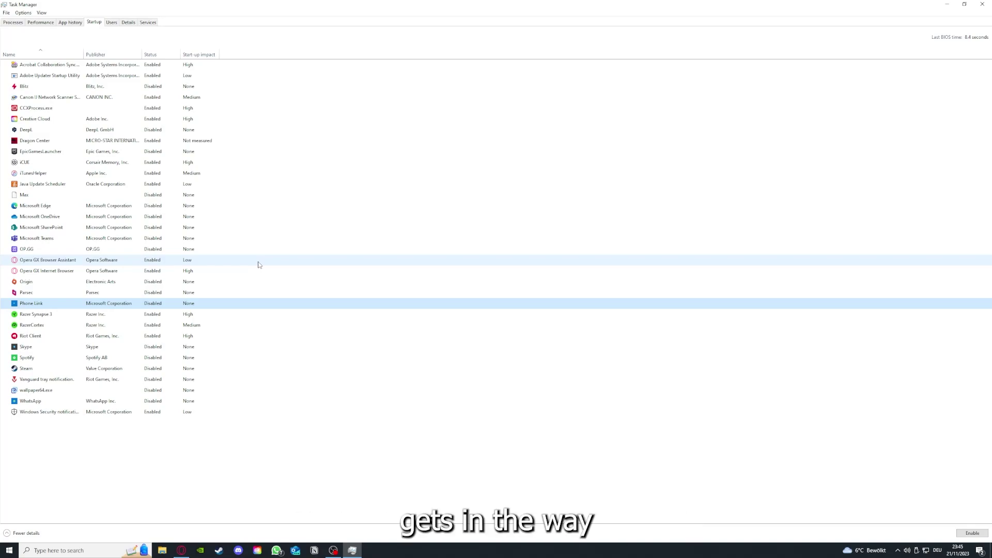
click(218, 179)
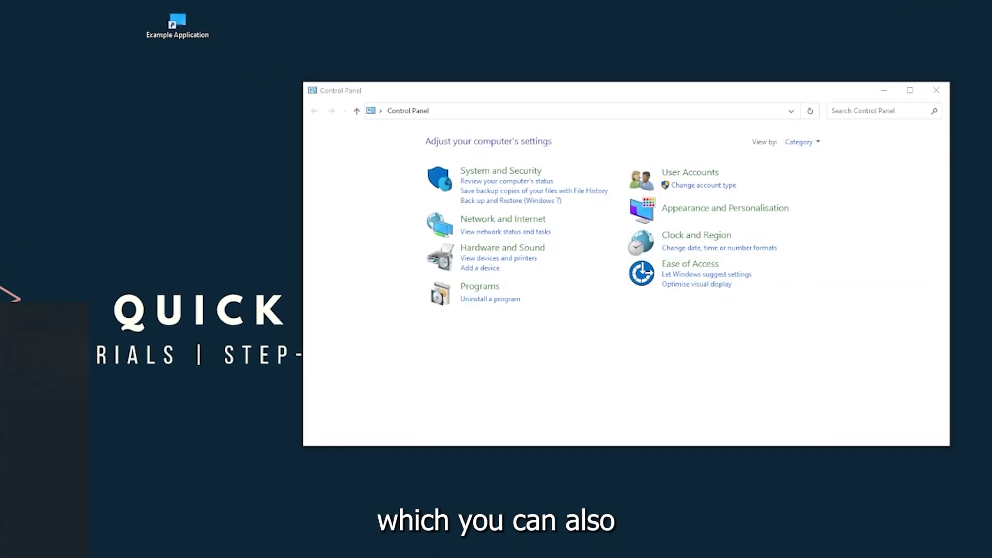
Open Programs and Features from Control Panel's Programs category and scroll the list to Overwolf
key(super+s)
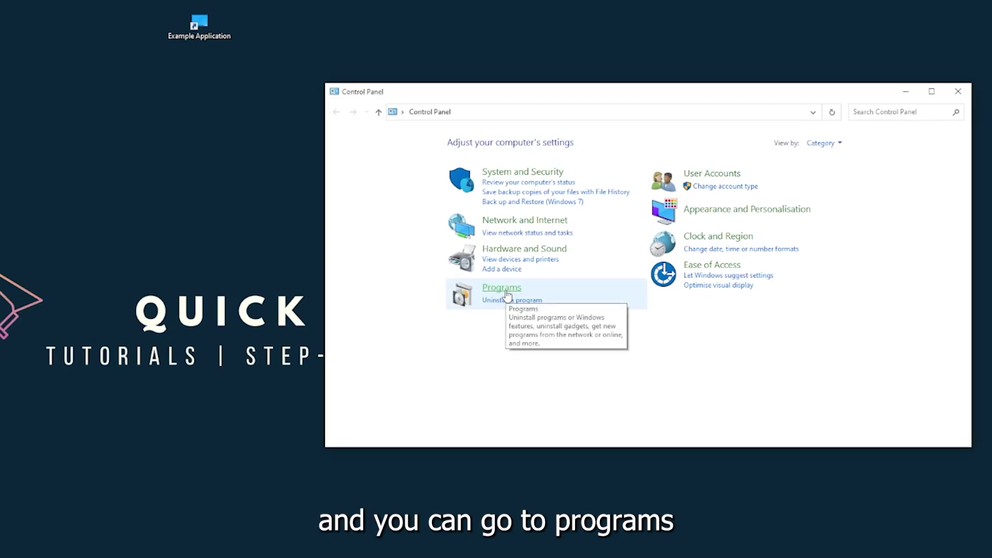
click(506, 293)
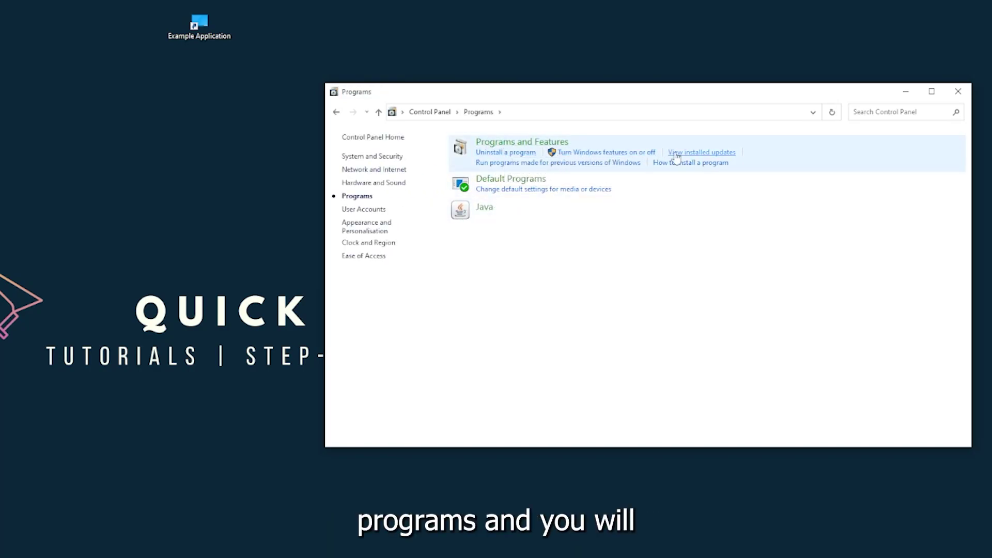
click(536, 151)
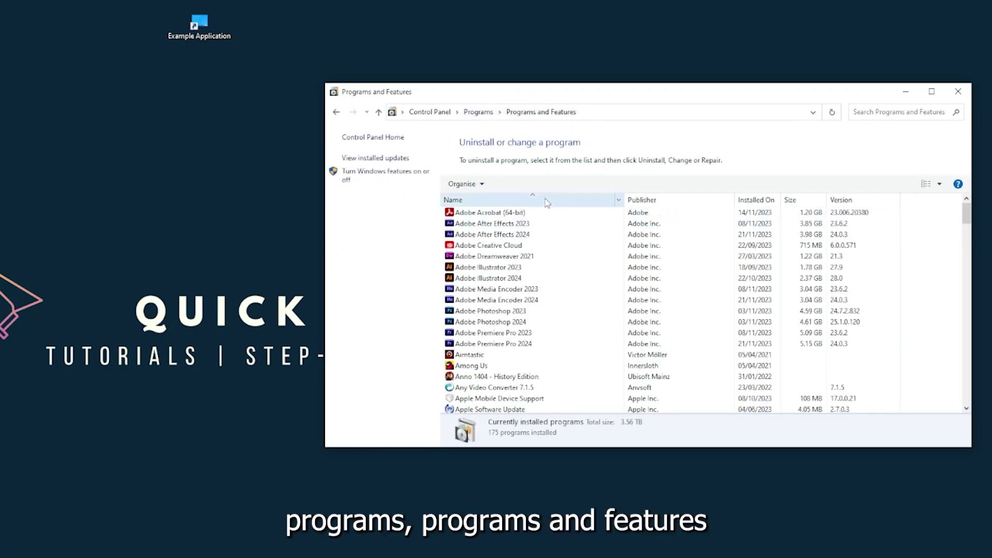
scroll(525, 291, down, 20)
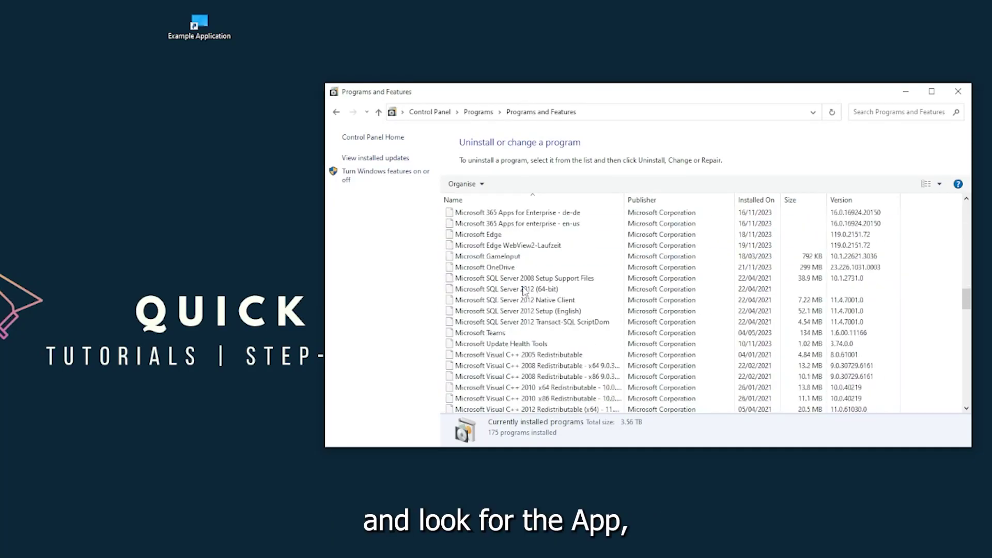
scroll(525, 291, down, 20)
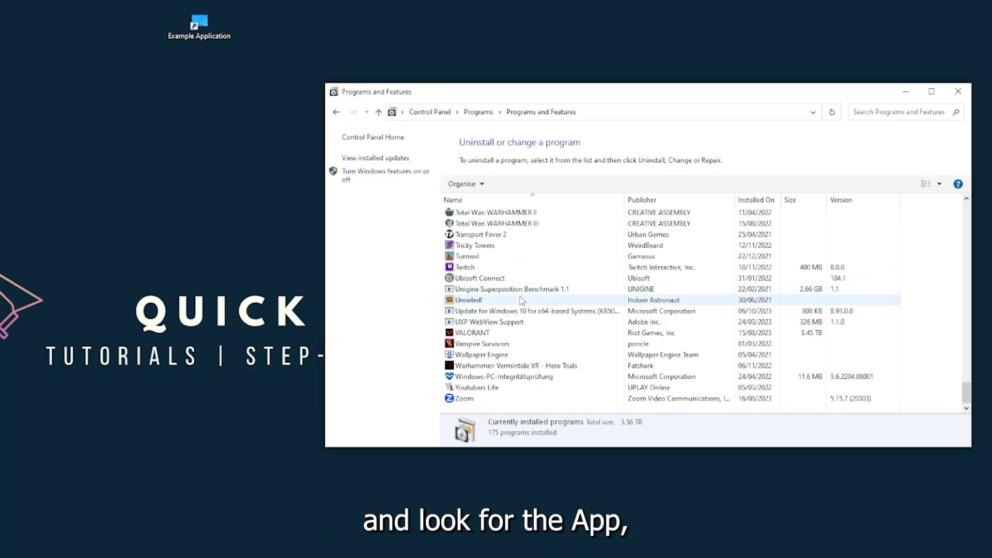
scroll(499, 342, up, 15)
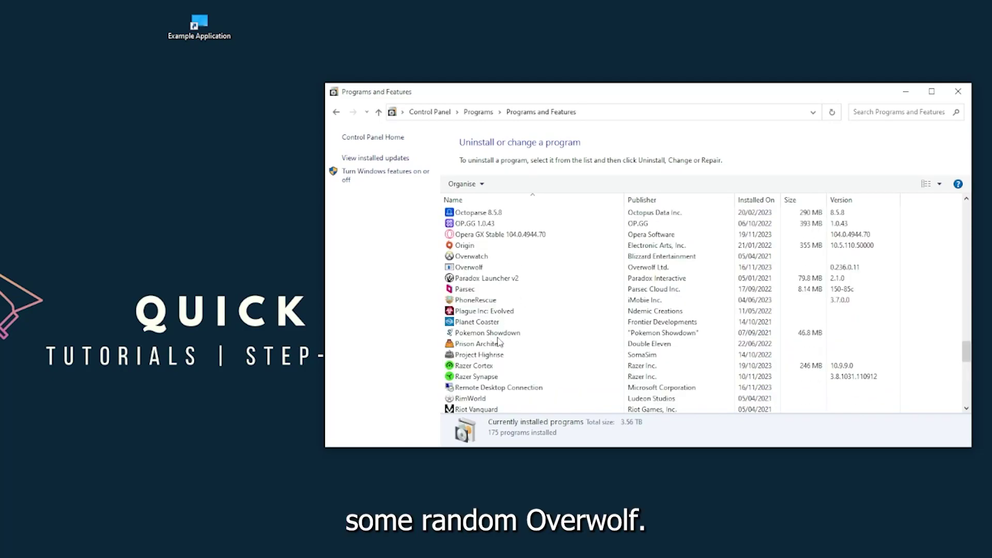
scroll(491, 342, up, 2)
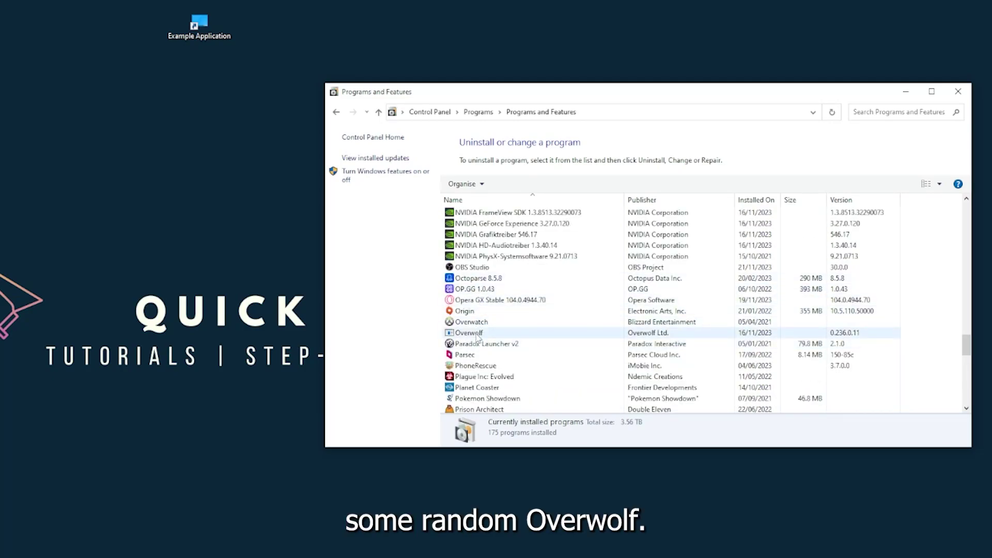
Choose Uninstall/Change on Overwolf and answer Yes to remove its entry from the list
click(479, 336)
right_click(477, 335)
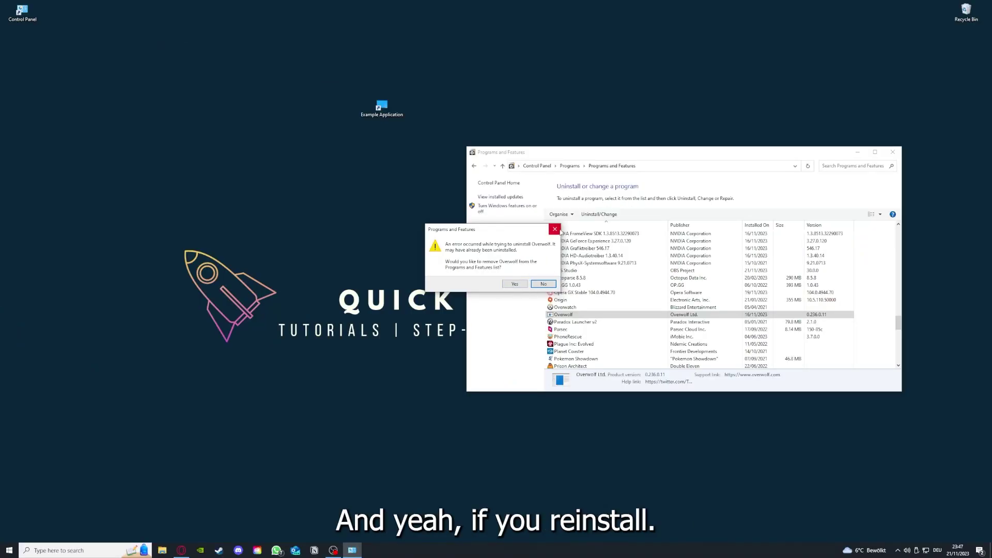
click(560, 231)
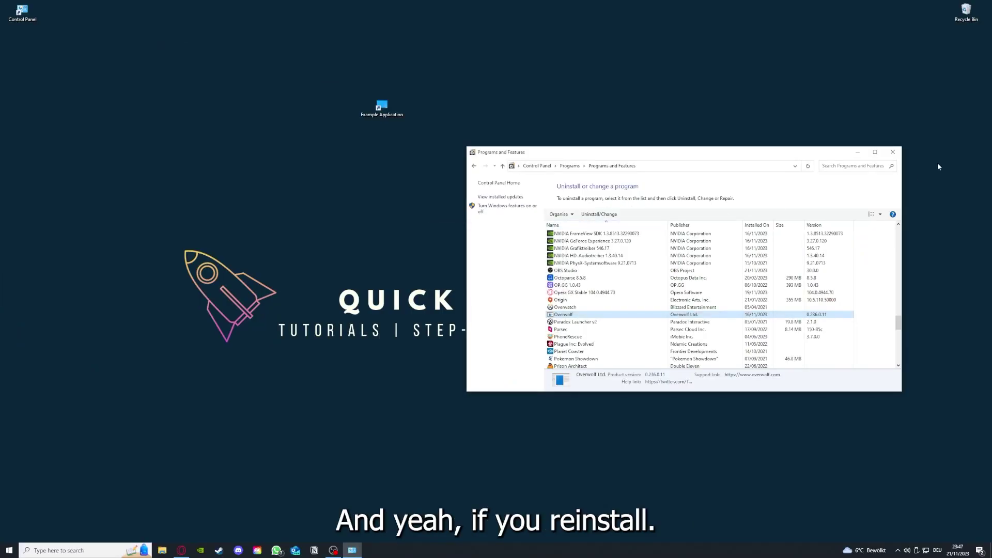
Close the Programs and Features window
click(892, 152)
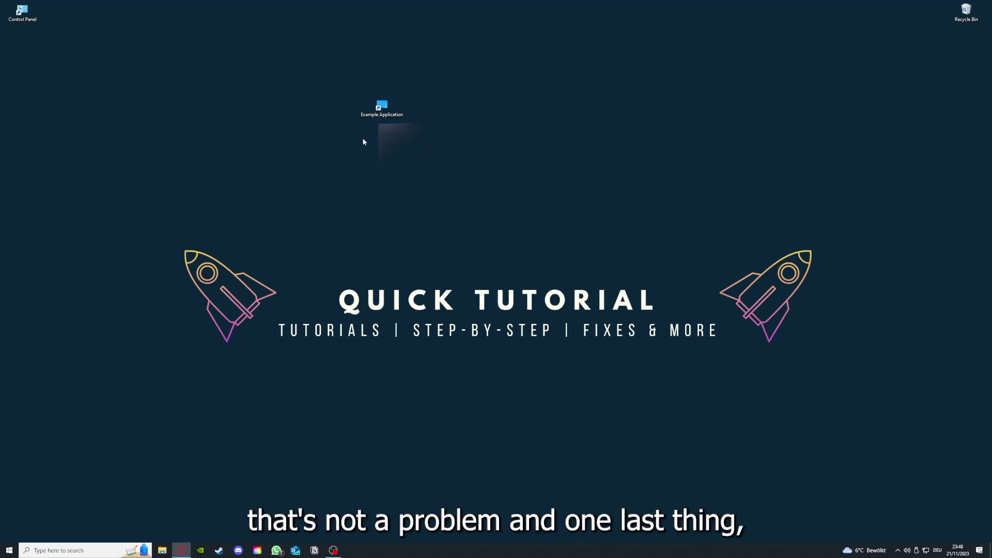
Open Example Application's Properties, view Security, Details and Previous Versions, then return to Shortcut
right_click(376, 103)
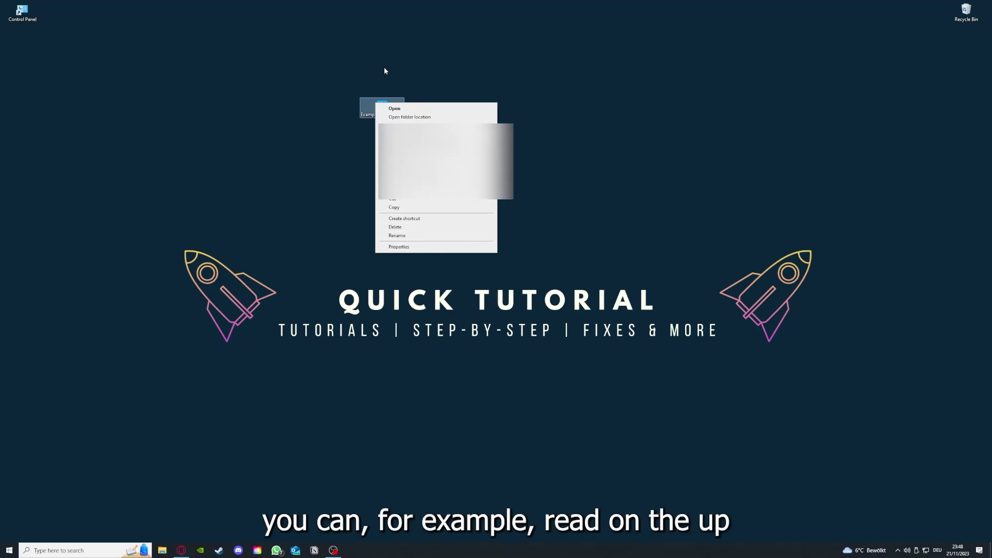
click(398, 247)
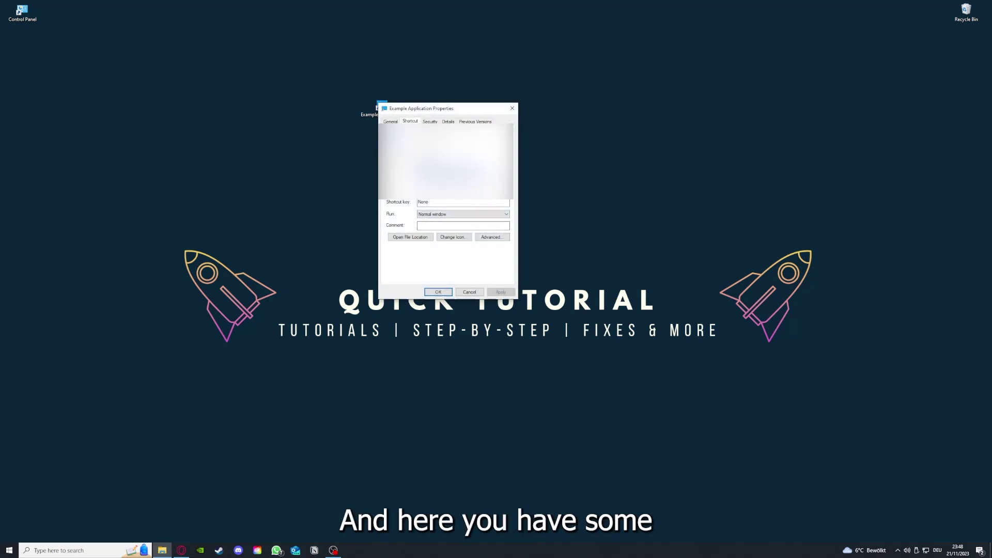
click(430, 121)
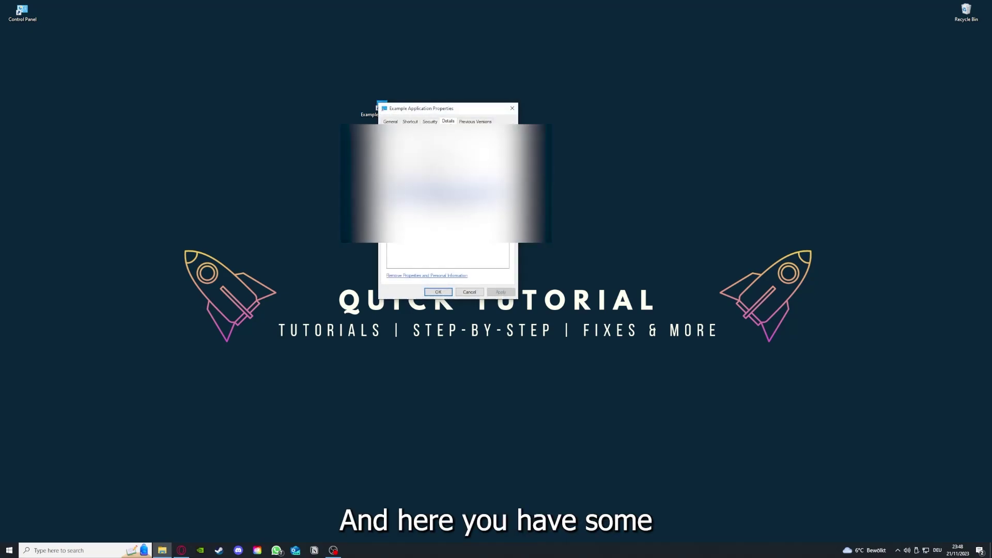
click(449, 121)
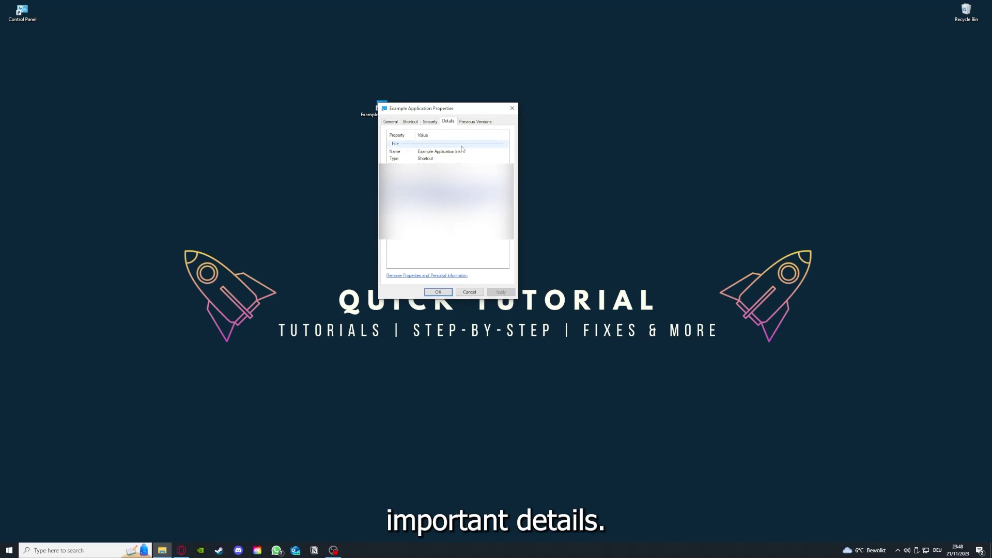
drag(450, 109, 525, 142)
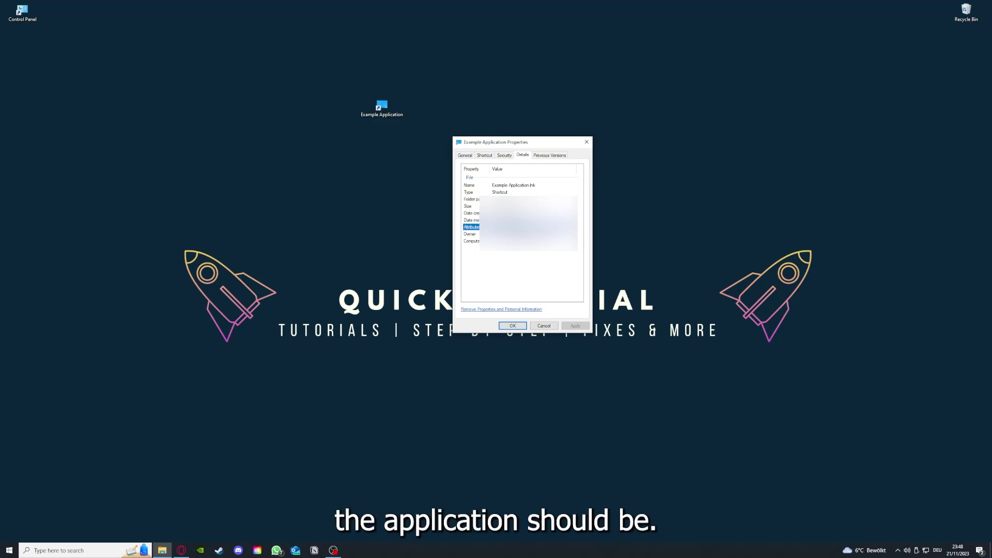
click(556, 158)
click(485, 156)
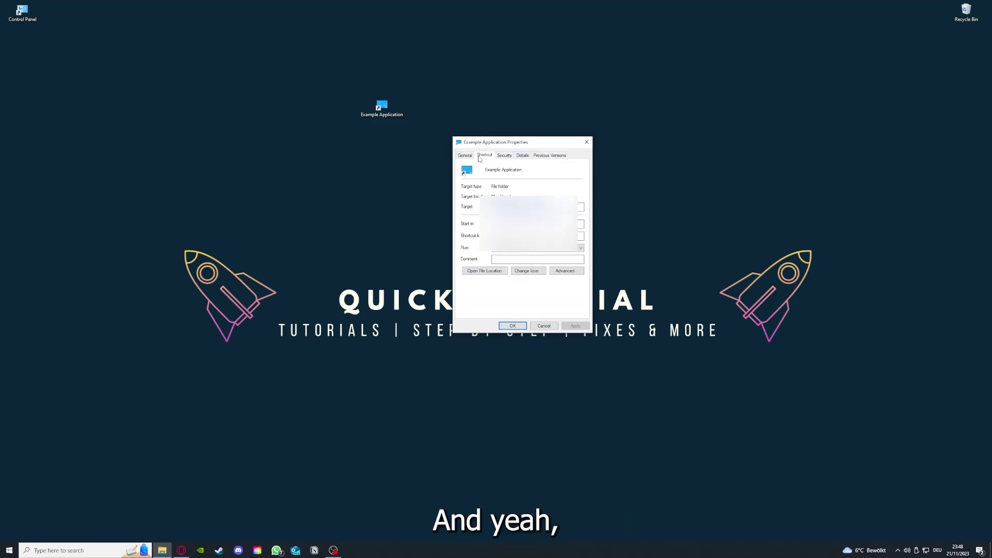
Open the shortcut's file location in File Explorer, move it aside, then close it
click(477, 274)
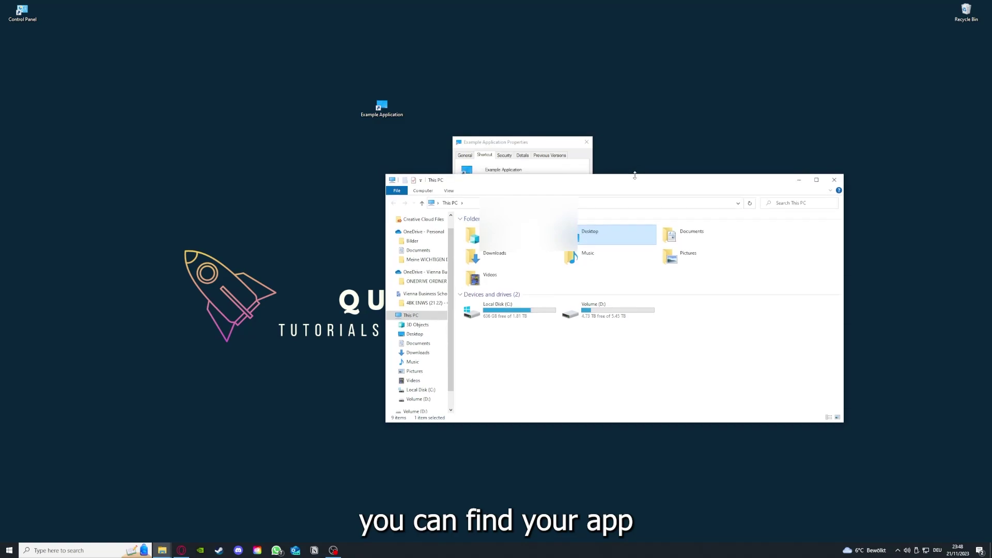
drag(637, 179, 525, 286)
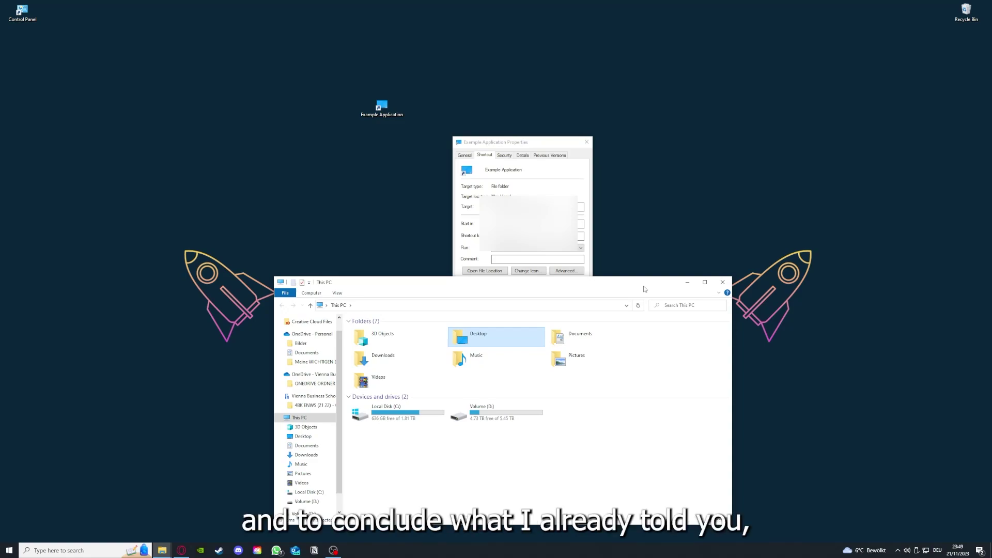
click(722, 282)
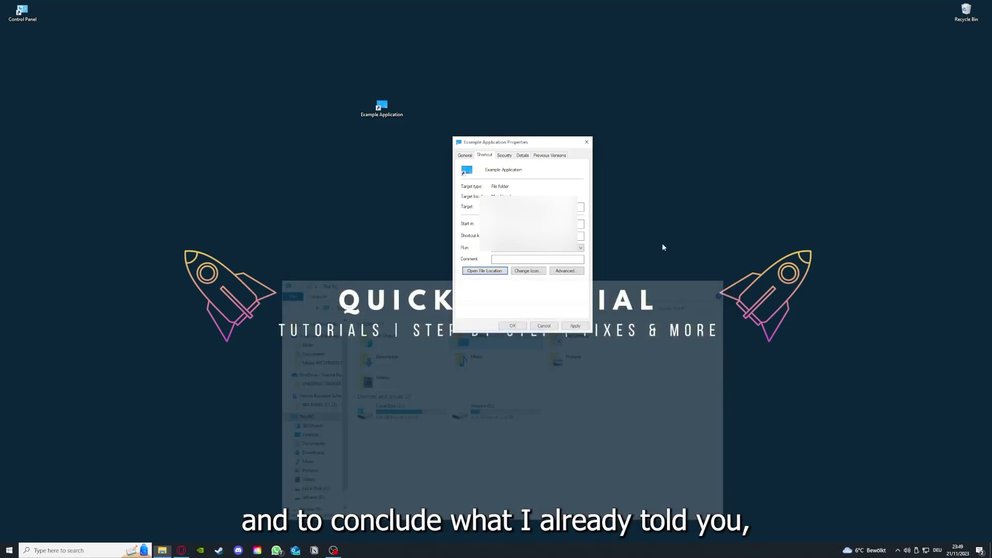
click(587, 141)
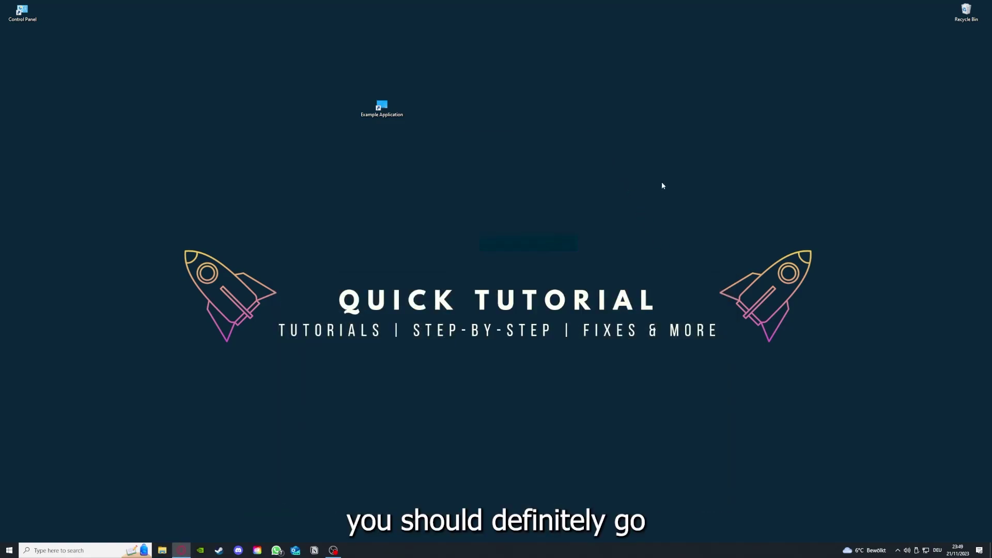